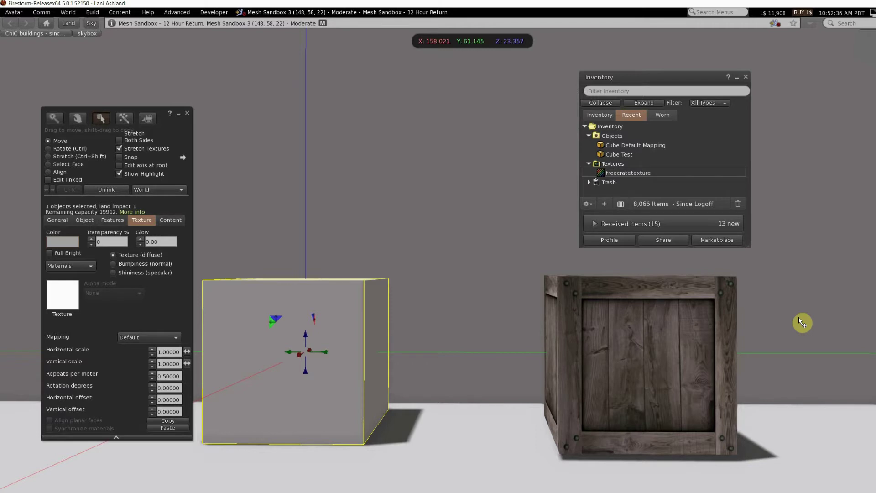
Drag the freecratetexture texture from the Inventory onto the grey cube
{"action": "left_click", "coordinate": [629, 174]}
{"action": "left_click_drag", "start_coordinate": [629, 173], "coordinate": [317, 353]}
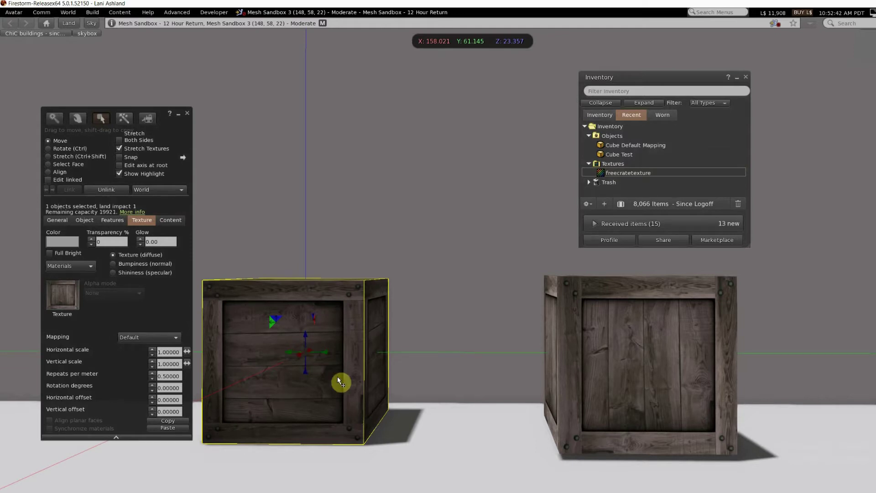
Set the crate's Color tint to pure white (255, 255, 255) in the Texture tab
{"action": "left_click", "coordinate": [63, 241]}
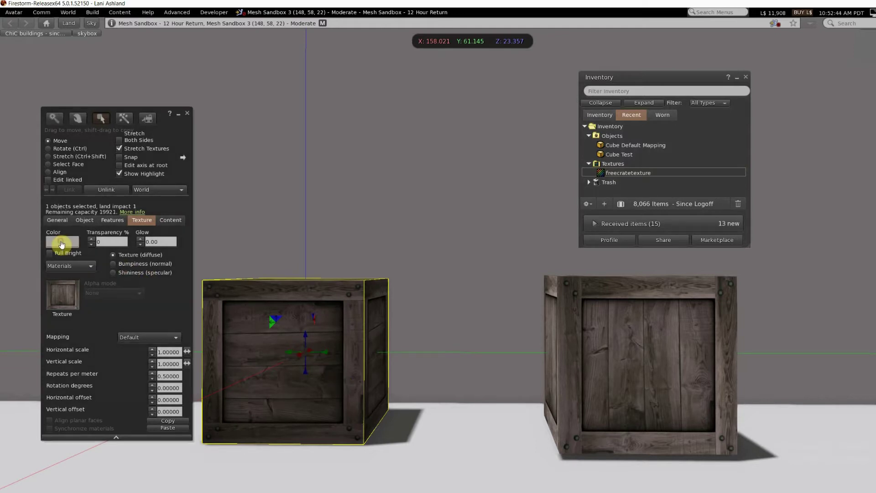
{"action": "left_click", "coordinate": [205, 274]}
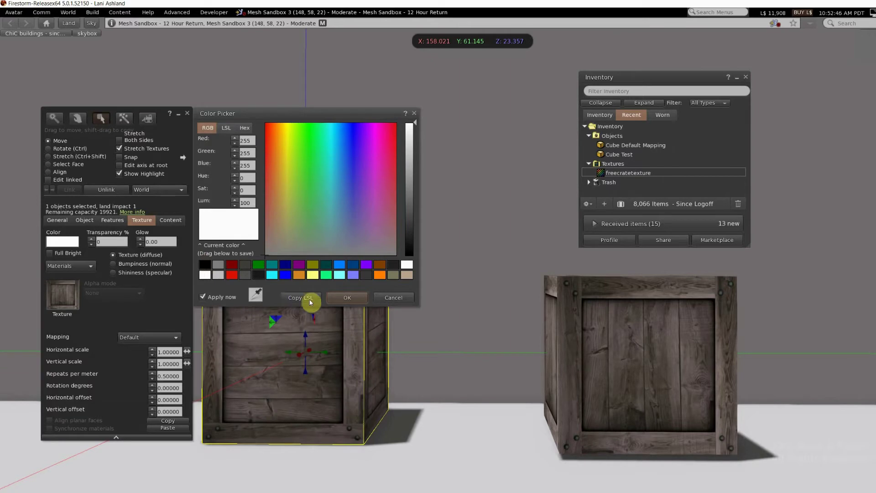
{"action": "left_click", "coordinate": [352, 297]}
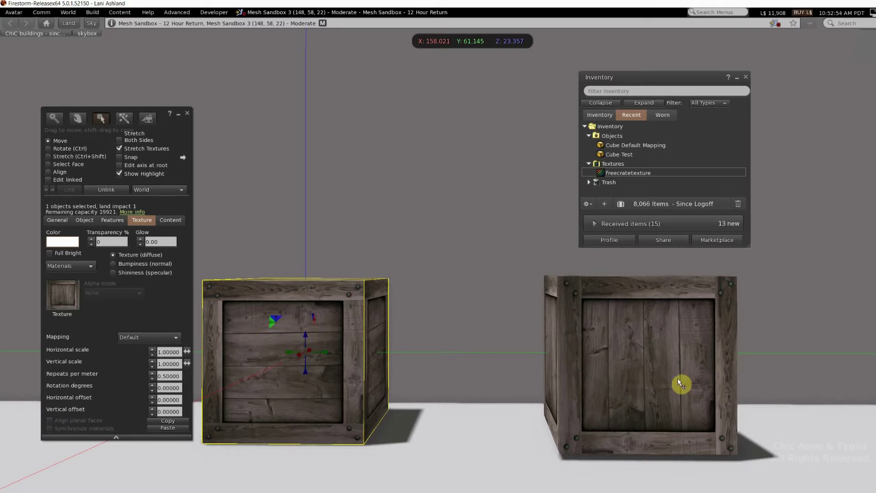
Enter 90 in the texture Rotation degrees field
{"action": "left_click", "coordinate": [169, 388]}
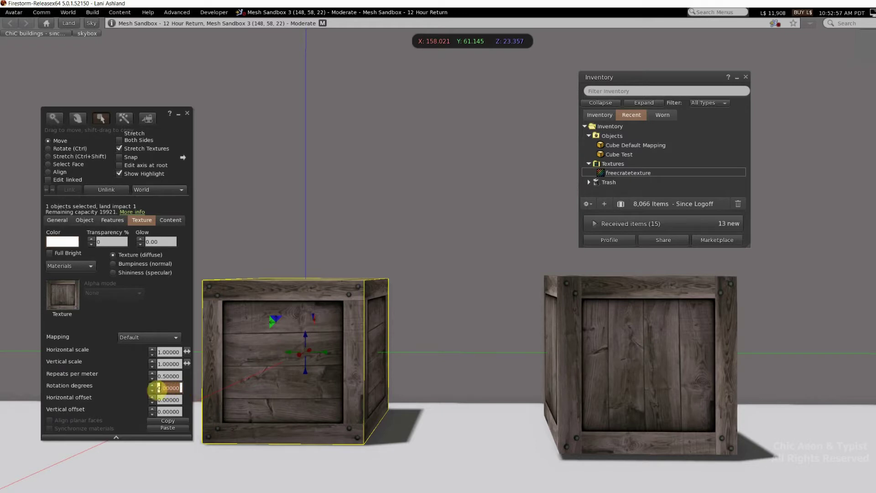
{"action": "type", "text": "90"}
{"action": "key", "text": "Return"}
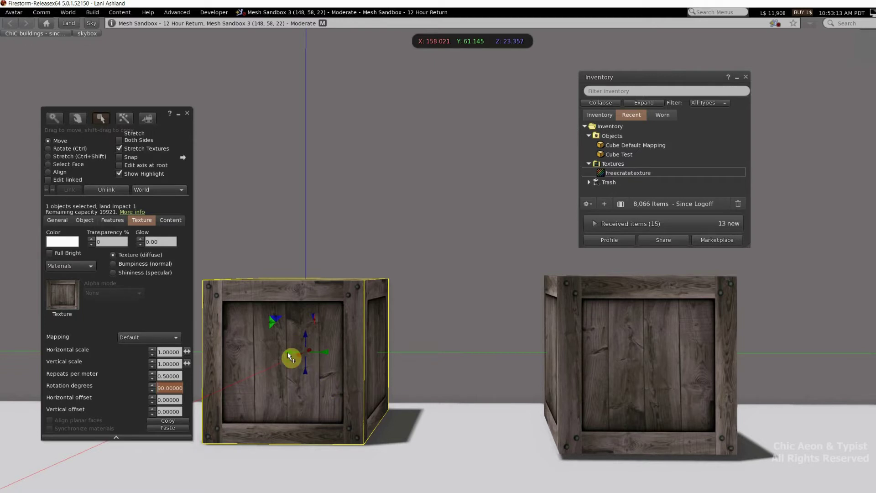
Enable Select Face, preview an orange tint on the crate, then cancel it
{"action": "left_click", "coordinate": [48, 164]}
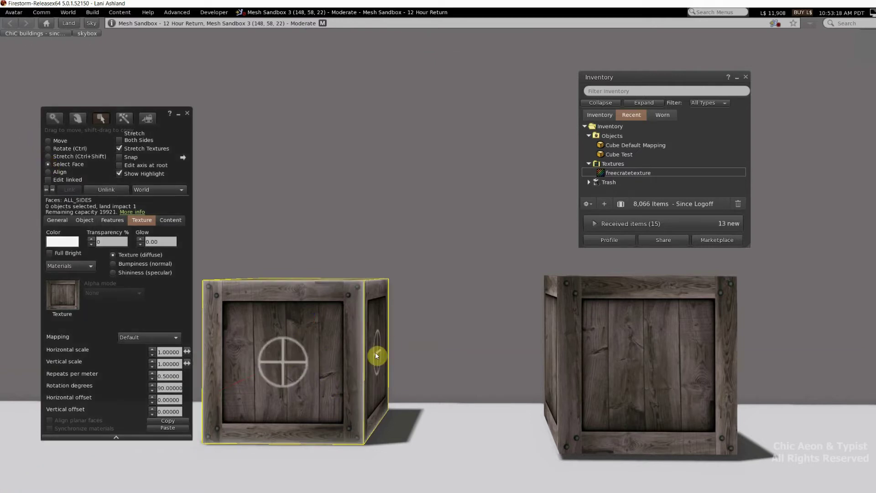
{"action": "left_click", "coordinate": [62, 241]}
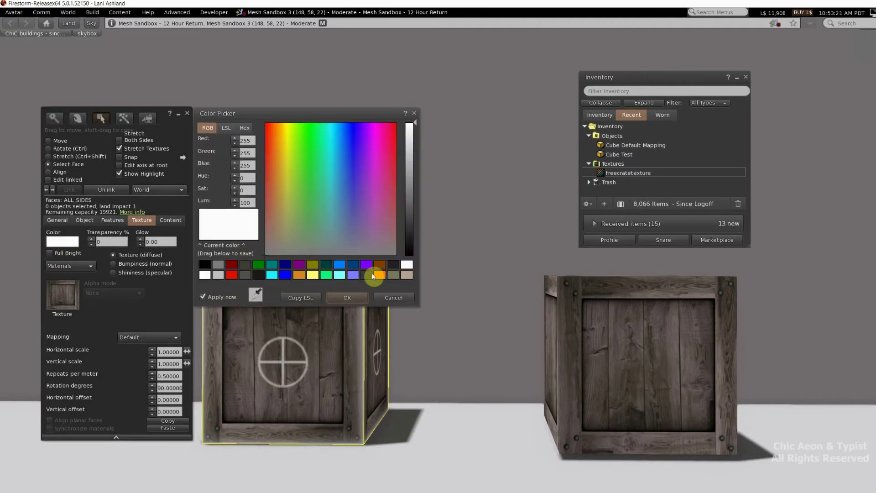
{"action": "left_click", "coordinate": [380, 275]}
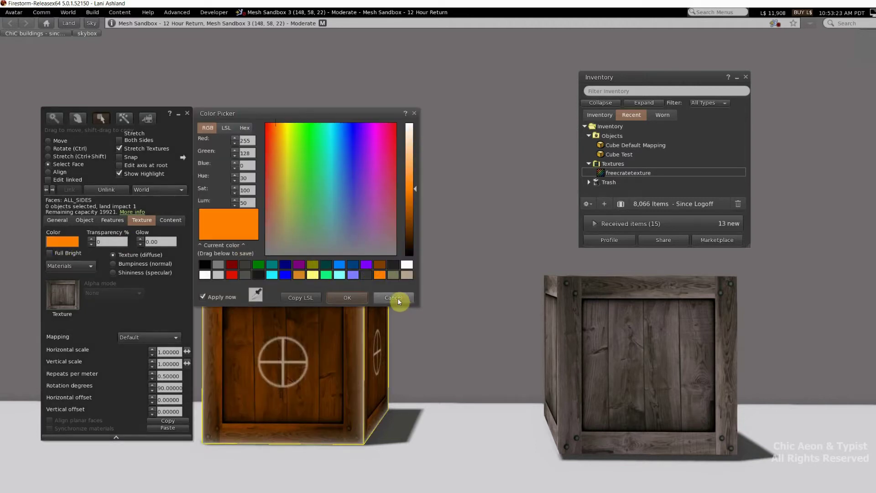
{"action": "left_click", "coordinate": [398, 298]}
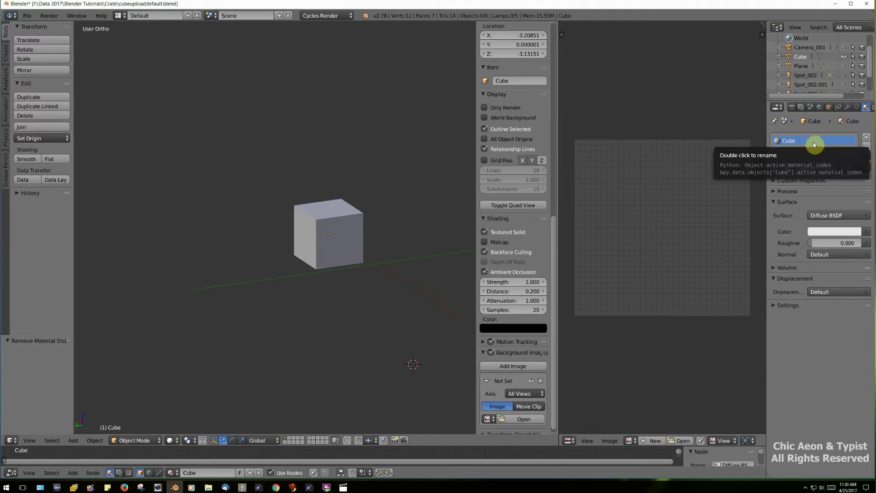
Rename the cube's material from Cube to Wood
{"action": "double_click", "coordinate": [790, 141]}
{"action": "type", "text": "Wood"}
{"action": "key", "text": "Return"}
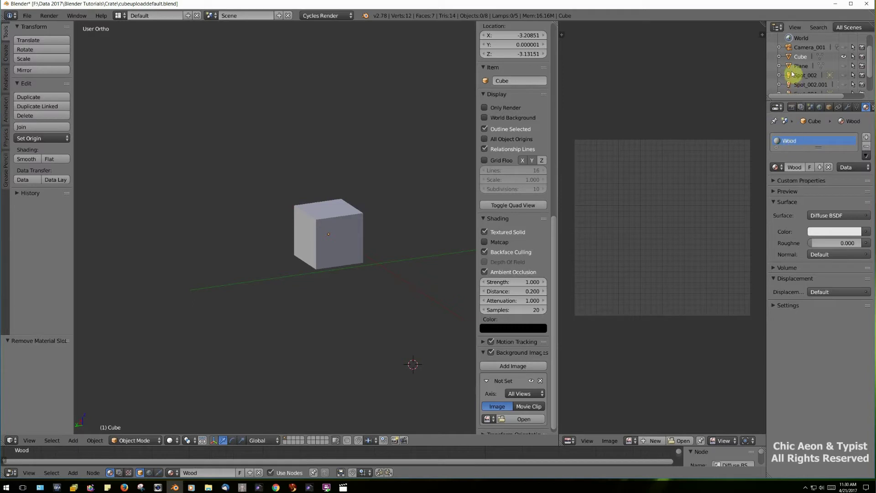
Rename the Cube object to Crate in the Outliner
{"action": "double_click", "coordinate": [801, 57]}
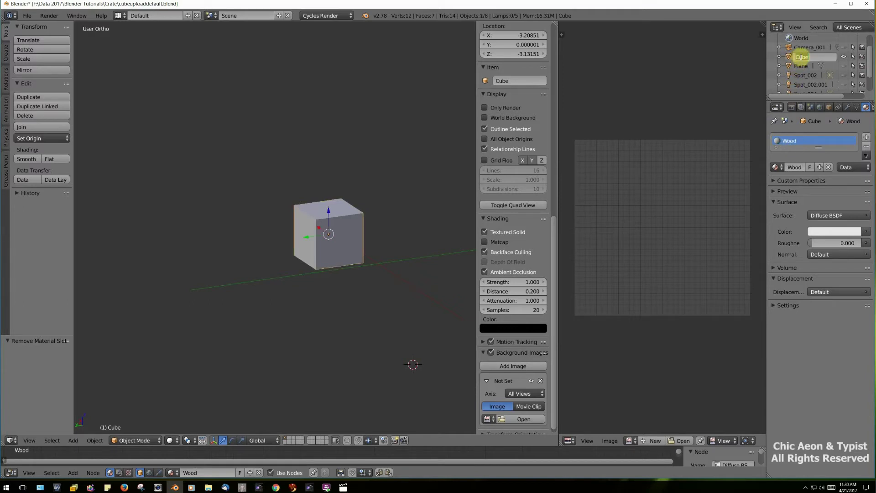
{"action": "type", "text": "C"}
{"action": "key", "text": "Return"}
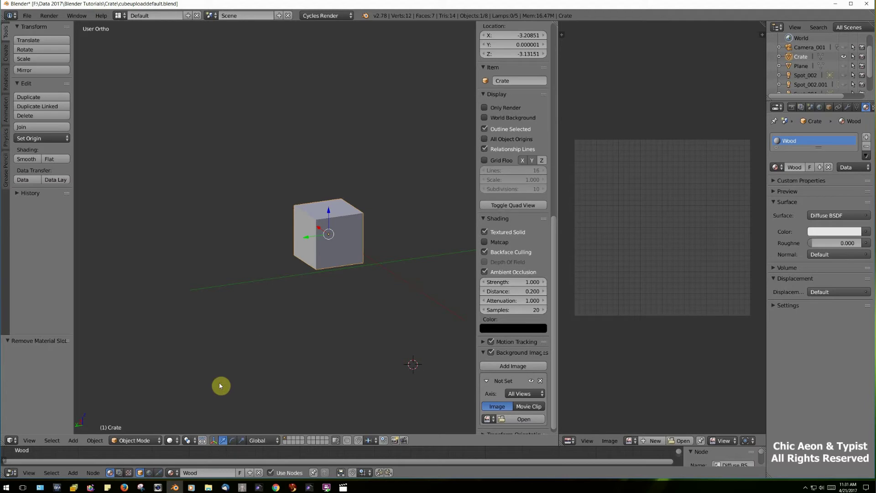
Choose Edit Mode from the 3D view header's mode dropdown
{"action": "left_click", "coordinate": [130, 440]}
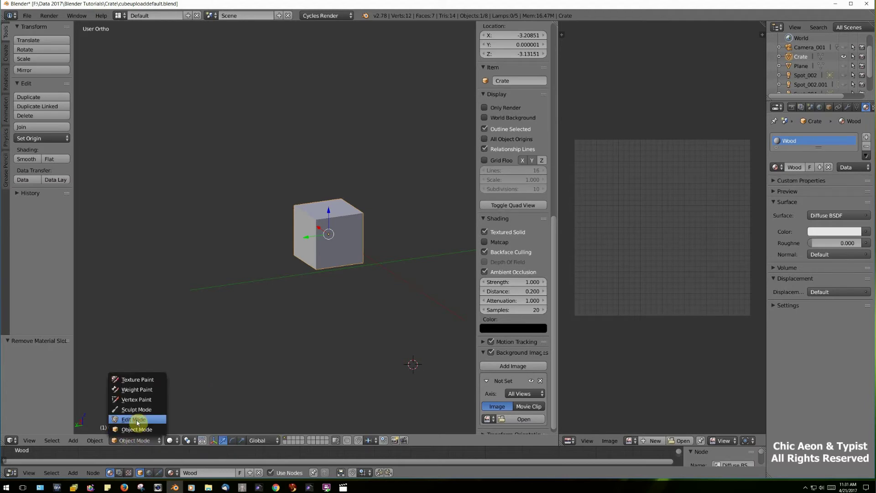
{"action": "left_click", "coordinate": [137, 420]}
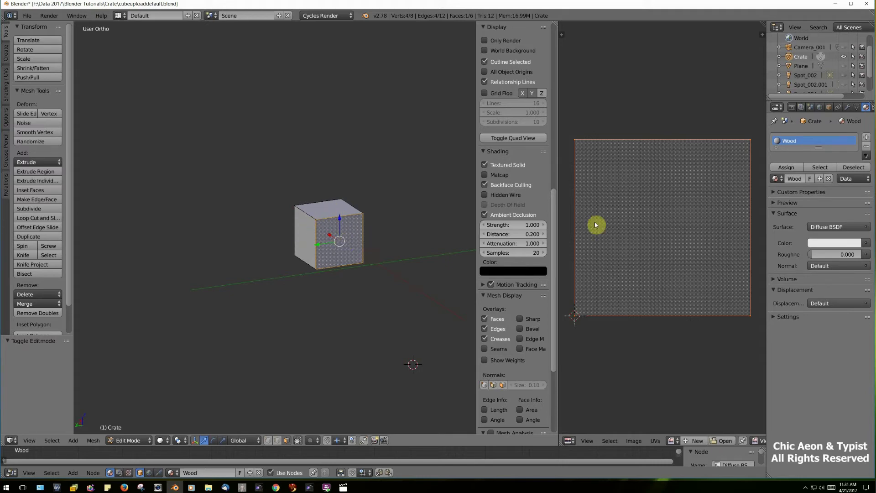
Add a new material slot named Picture and assign it to the selected front face
{"action": "left_click", "coordinate": [867, 137]}
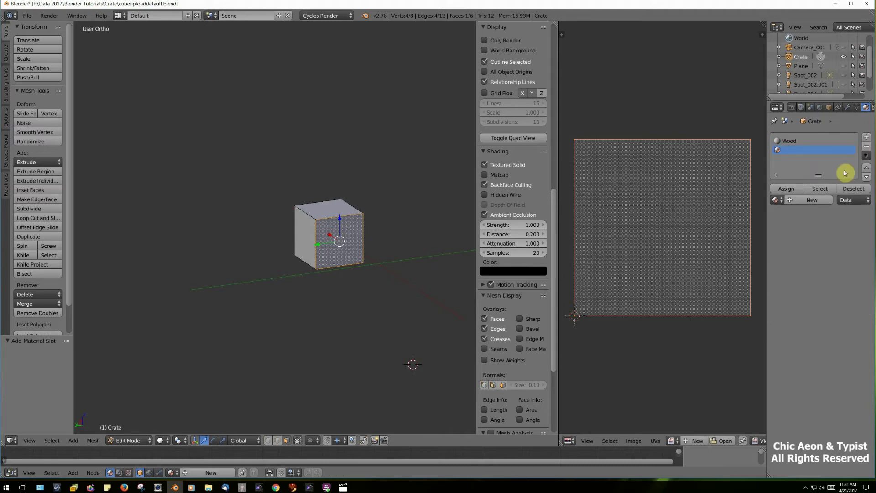
{"action": "left_click", "coordinate": [810, 200]}
{"action": "double_click", "coordinate": [798, 201]}
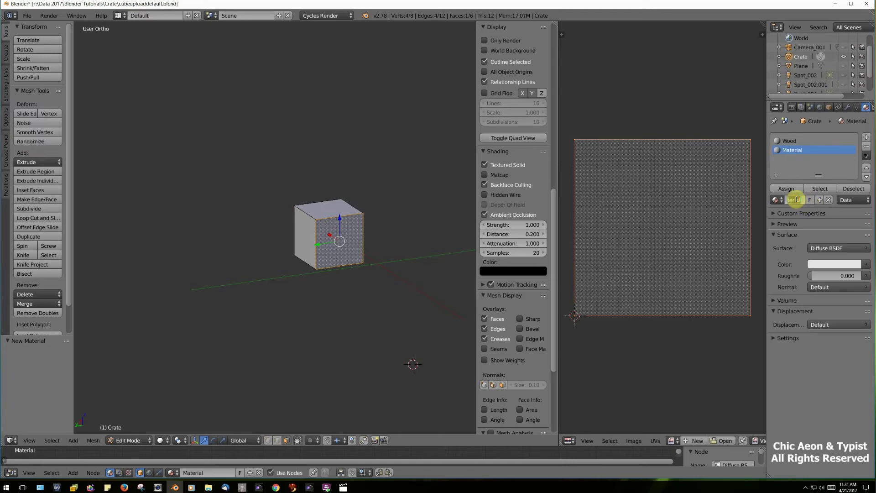
{"action": "type", "text": "Picture"}
{"action": "key", "text": "Return"}
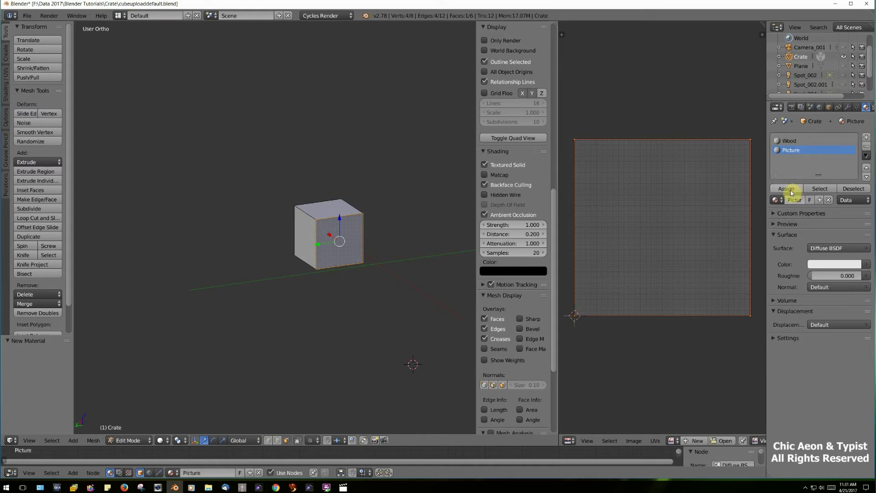
{"action": "left_click", "coordinate": [790, 190]}
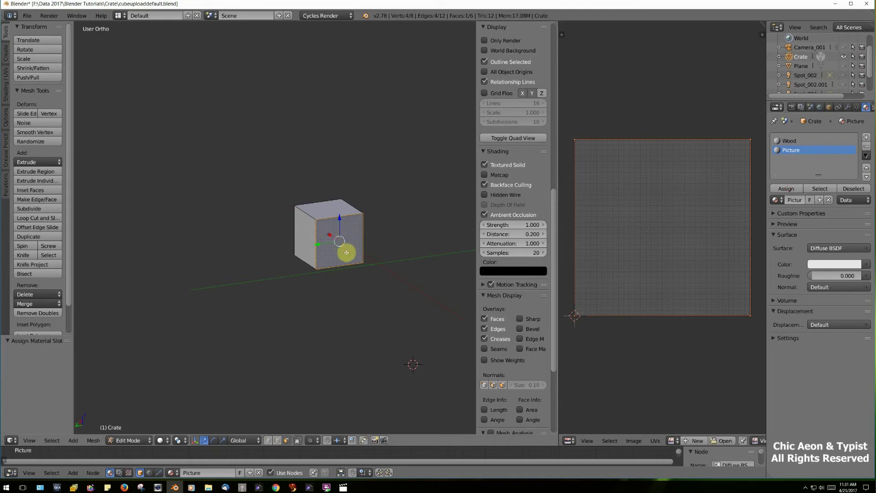
{"action": "right_click", "coordinate": [333, 211]}
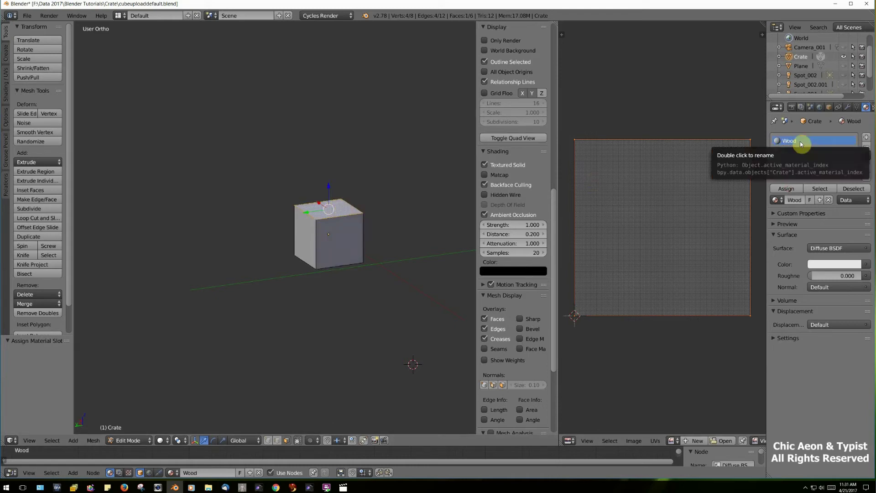
{"action": "right_click", "coordinate": [345, 243]}
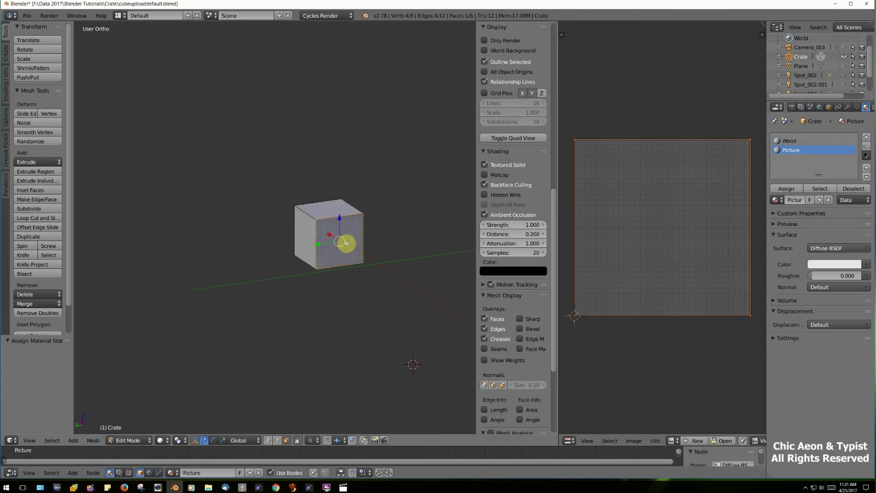
{"action": "right_click", "coordinate": [309, 239]}
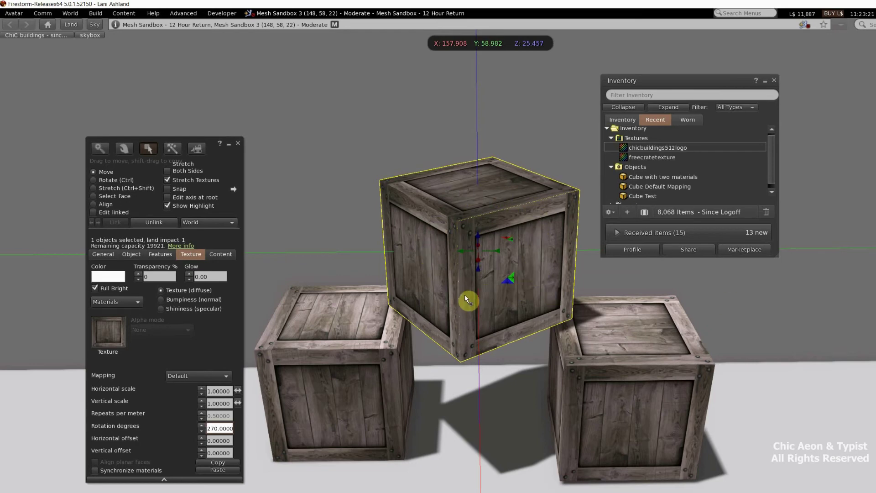
Enable Select Face on the uploaded crate and clear the current face selection
{"action": "left_click", "coordinate": [94, 195]}
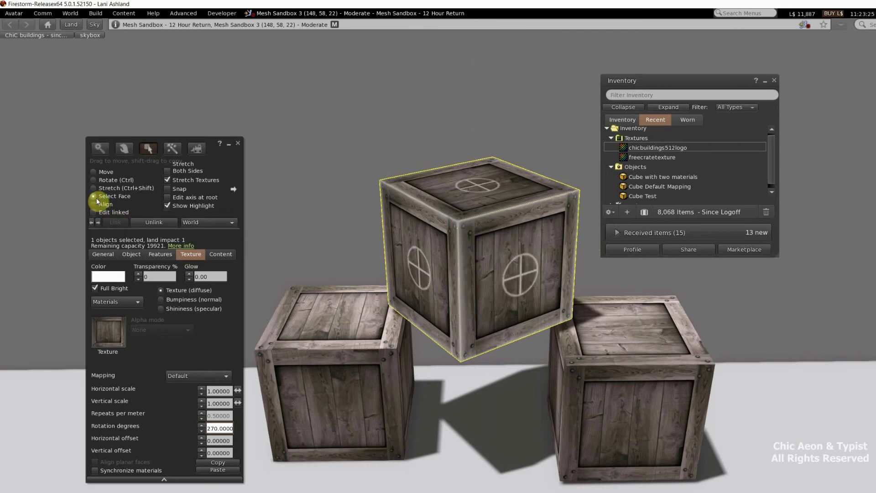
{"action": "left_click", "coordinate": [527, 268]}
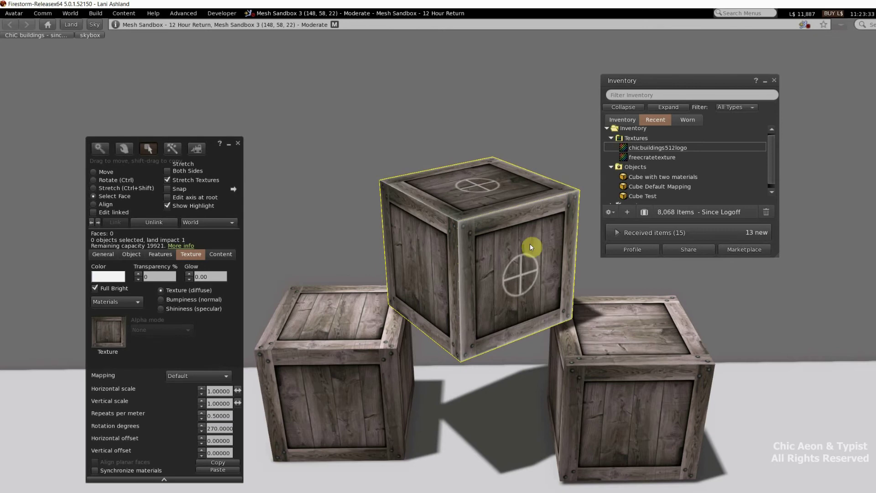
Select the crate's left face and drop chicbuildings512logo from the Inventory onto it
{"action": "left_click", "coordinate": [424, 263]}
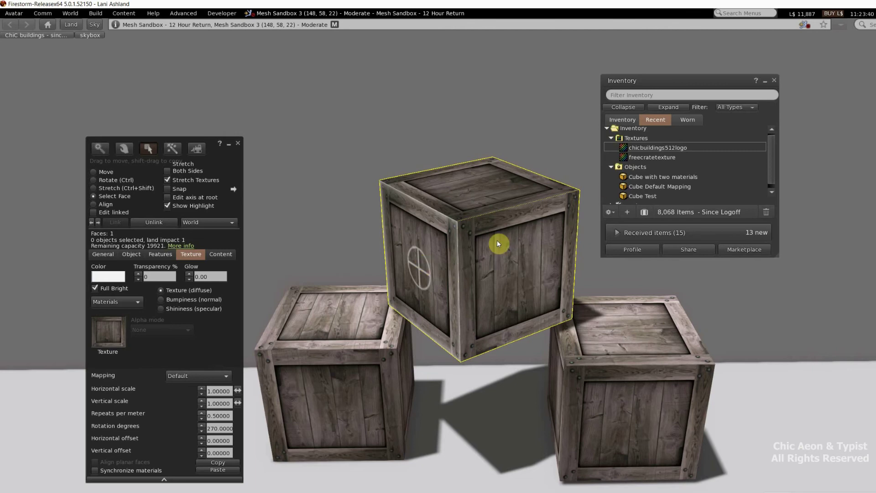
{"action": "left_click", "coordinate": [640, 149]}
{"action": "left_click_drag", "start_coordinate": [634, 153], "coordinate": [425, 259]}
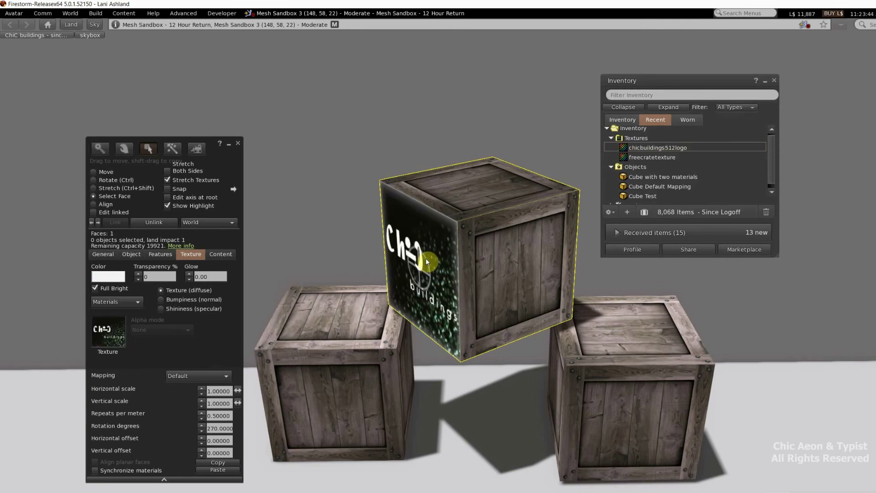